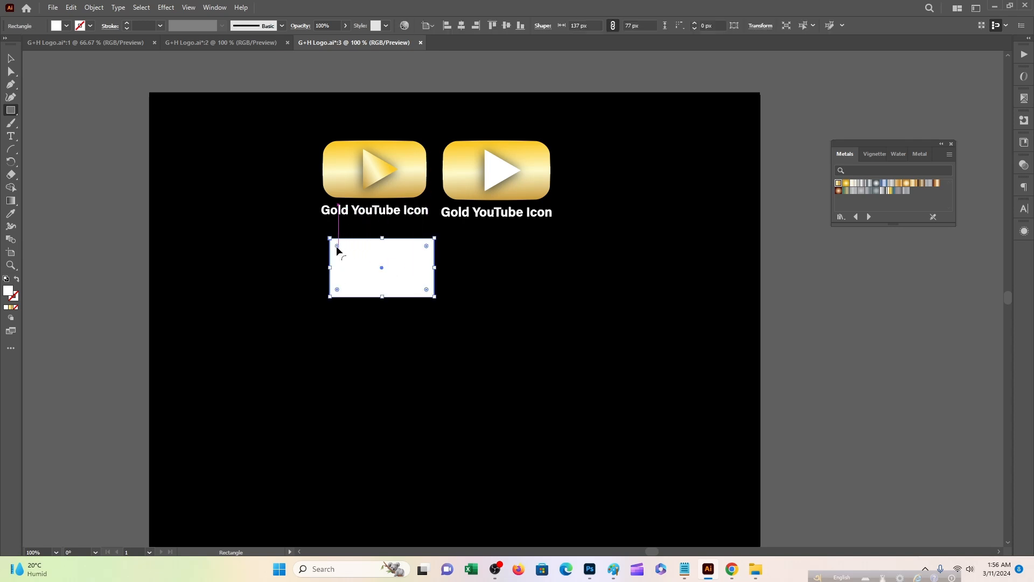
Round the white rectangle's corners to about 17.7 px and apply an Inflate envelope warp with a 7% bend
left_click_drag(336, 247, 347, 246)
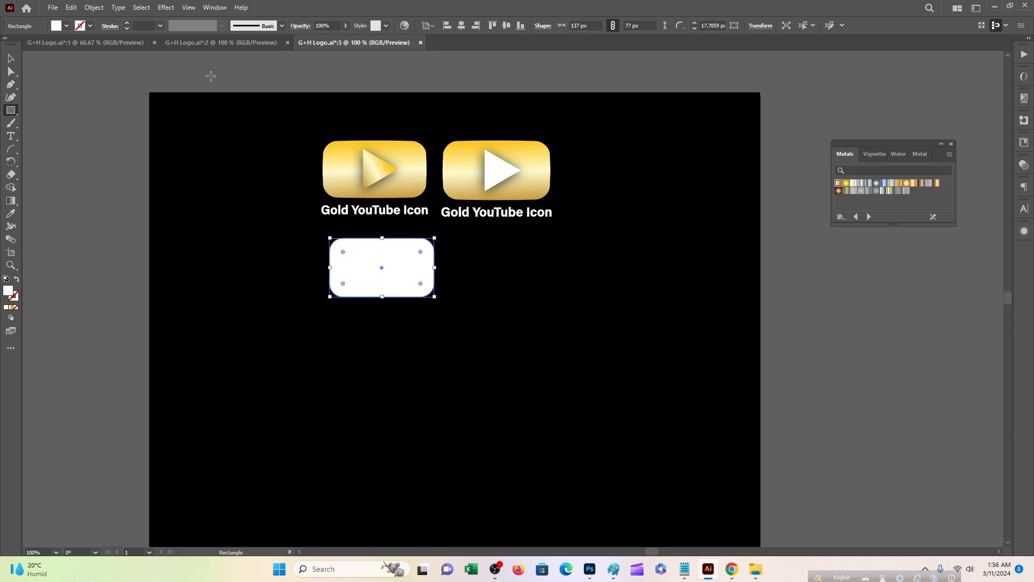
left_click(94, 8)
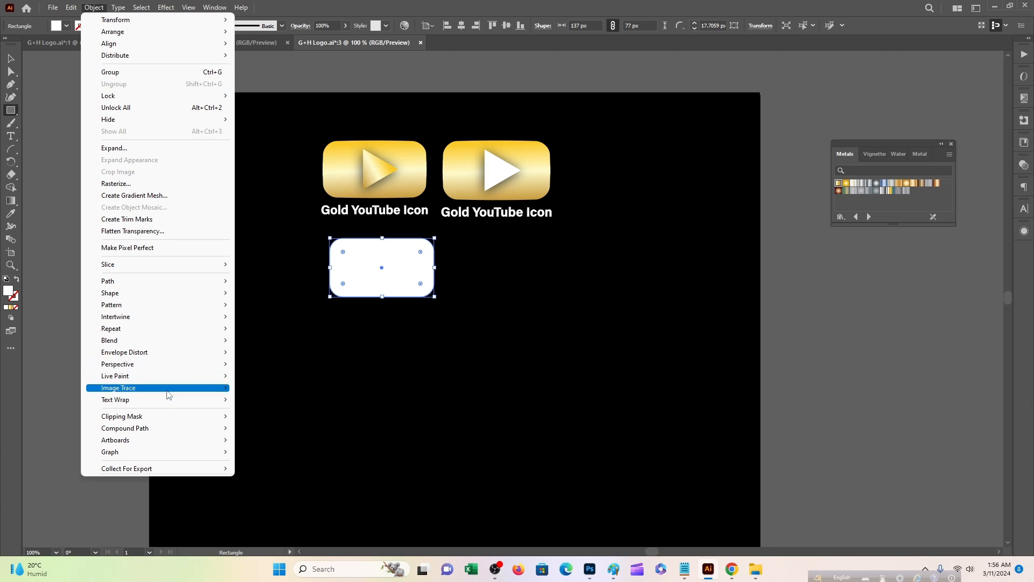
mouse_move(159, 363)
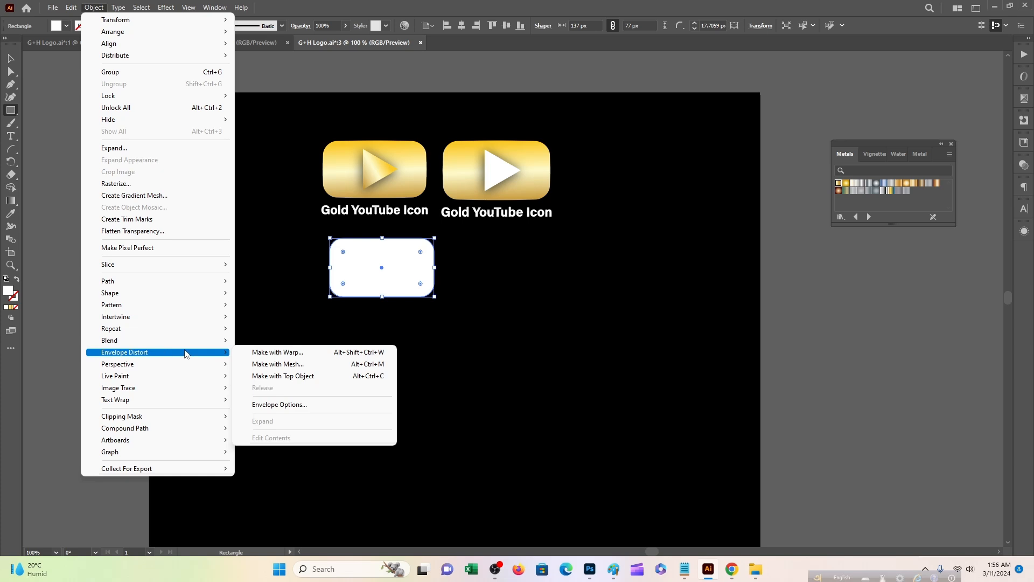
left_click(273, 352)
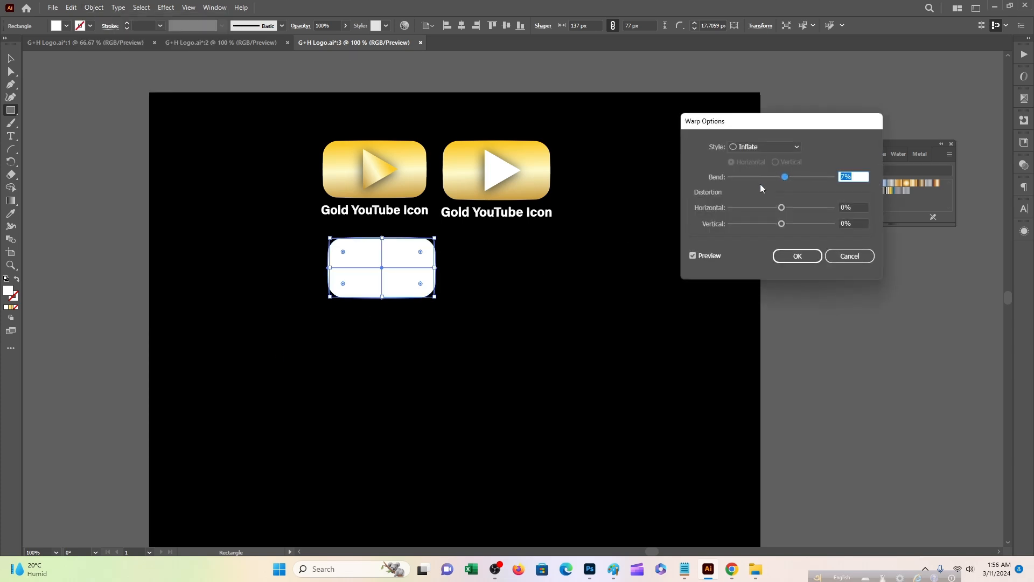
left_click(796, 147)
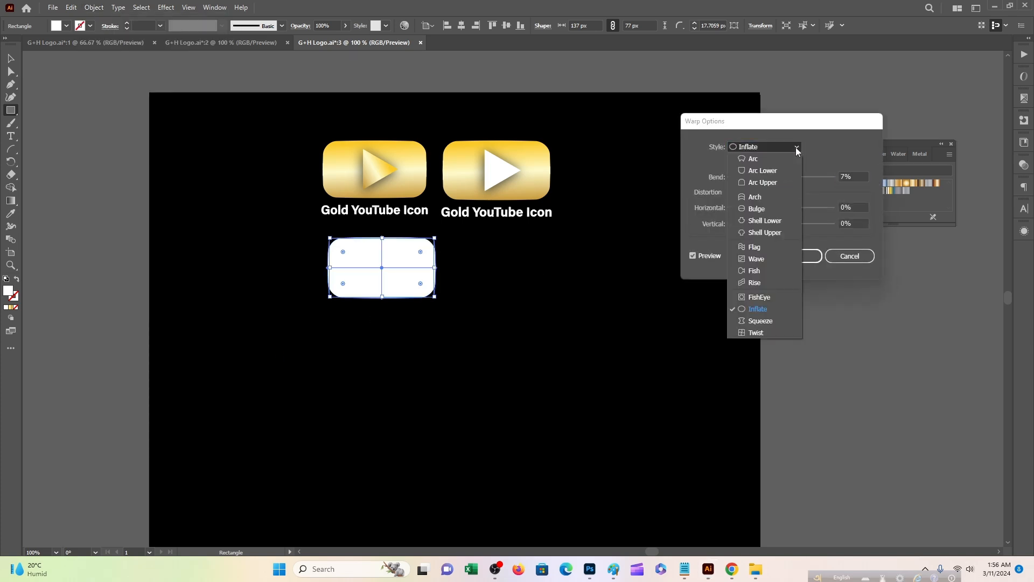
left_click(756, 309)
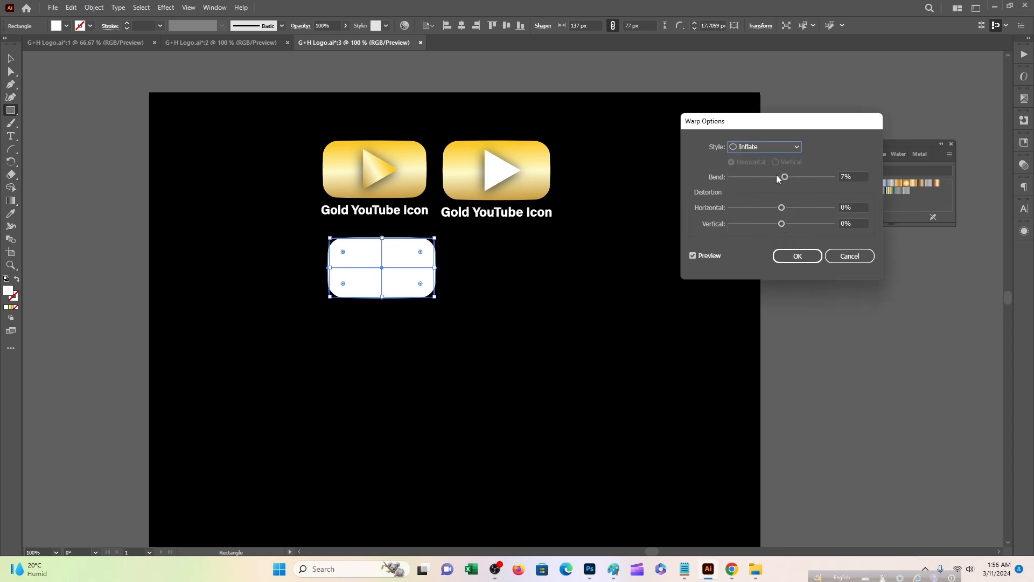
left_click(795, 258)
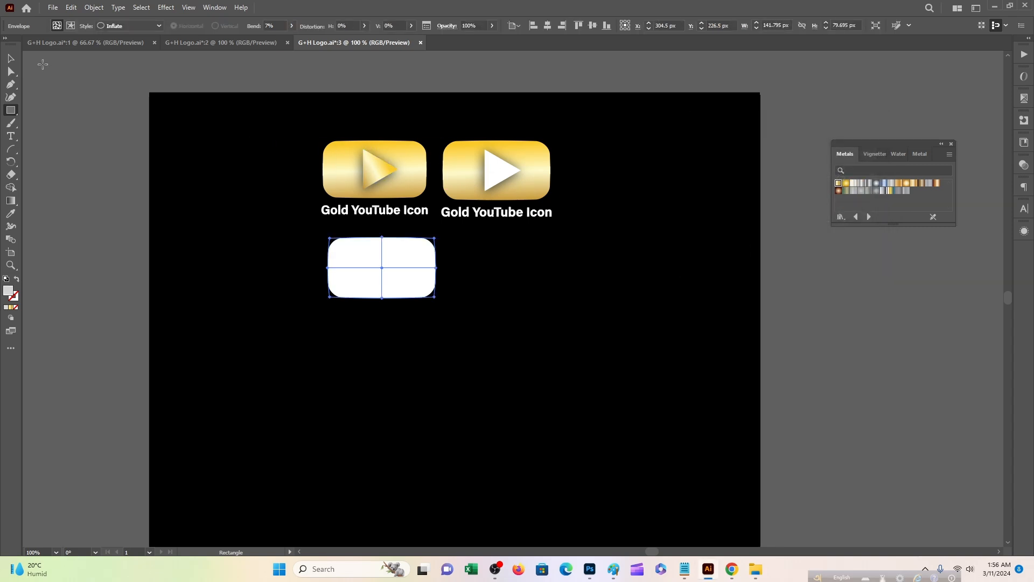
Expand the warped rectangle's object and fill, and move it further down below the finished icons
left_click(11, 59)
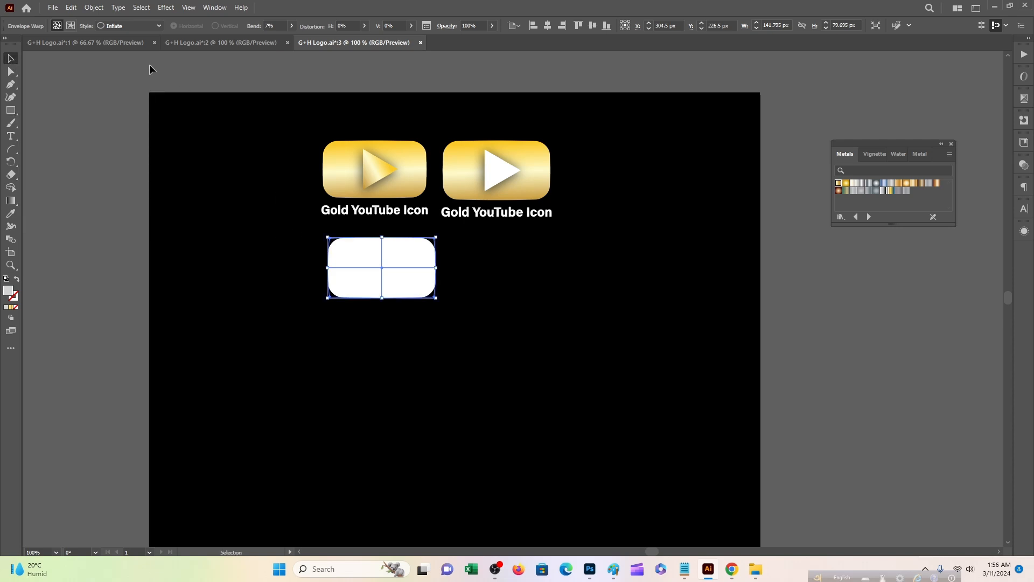
left_click(94, 7)
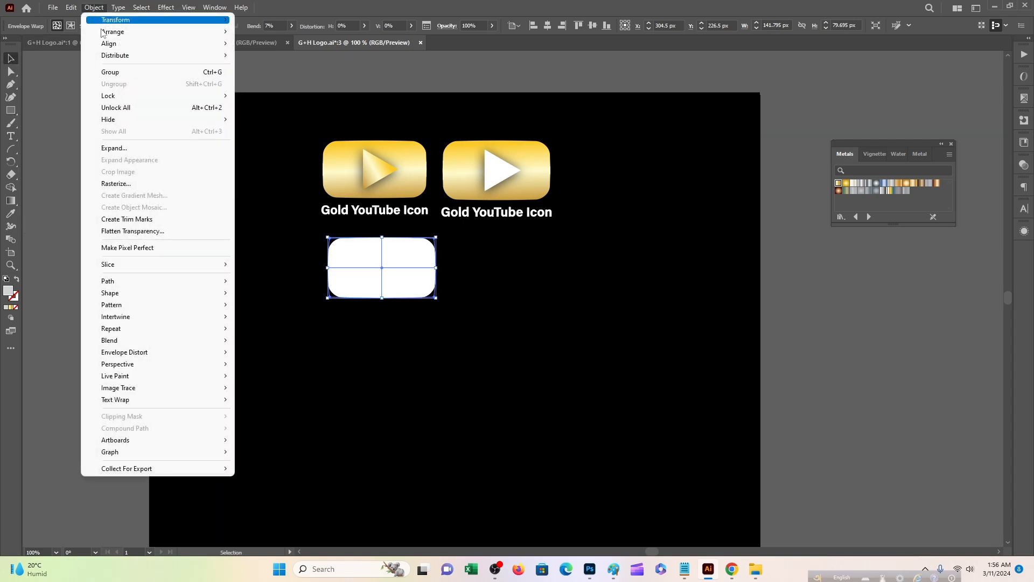
left_click(127, 149)
left_click(486, 343)
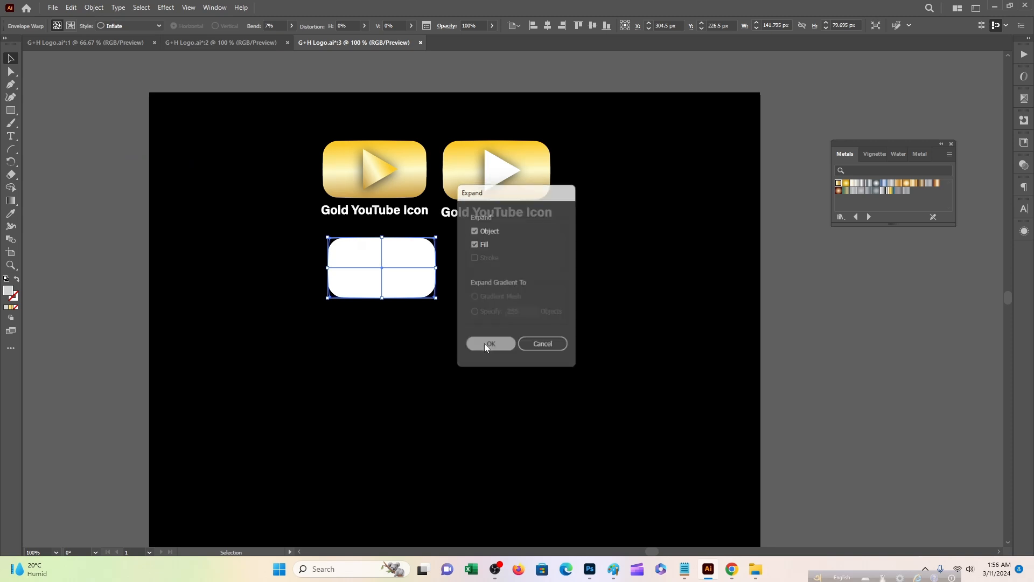
left_click_drag(394, 272, 392, 304)
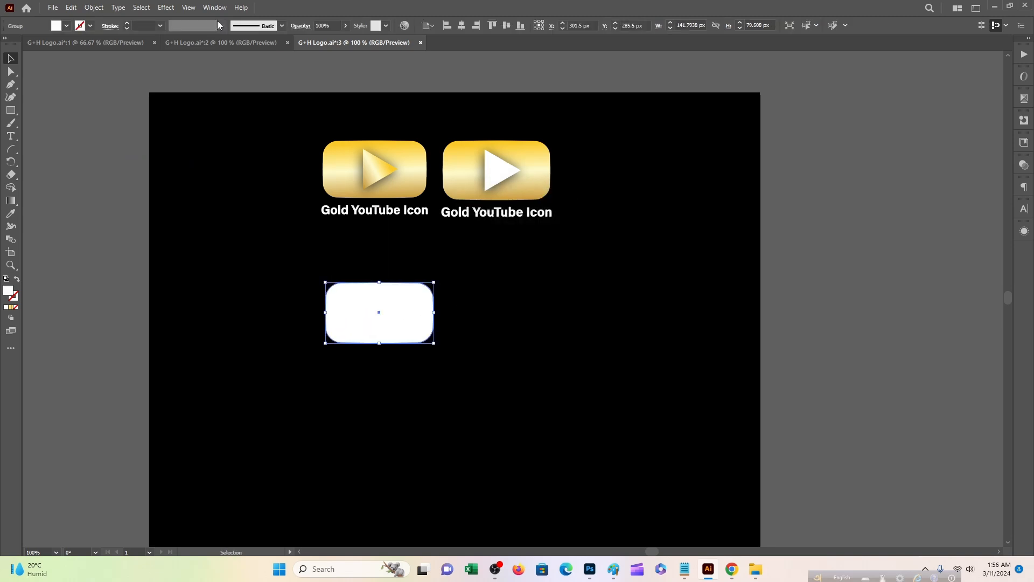
Fill the white rounded shape with the first gold gradient from the Metals gradient library
left_click(56, 27)
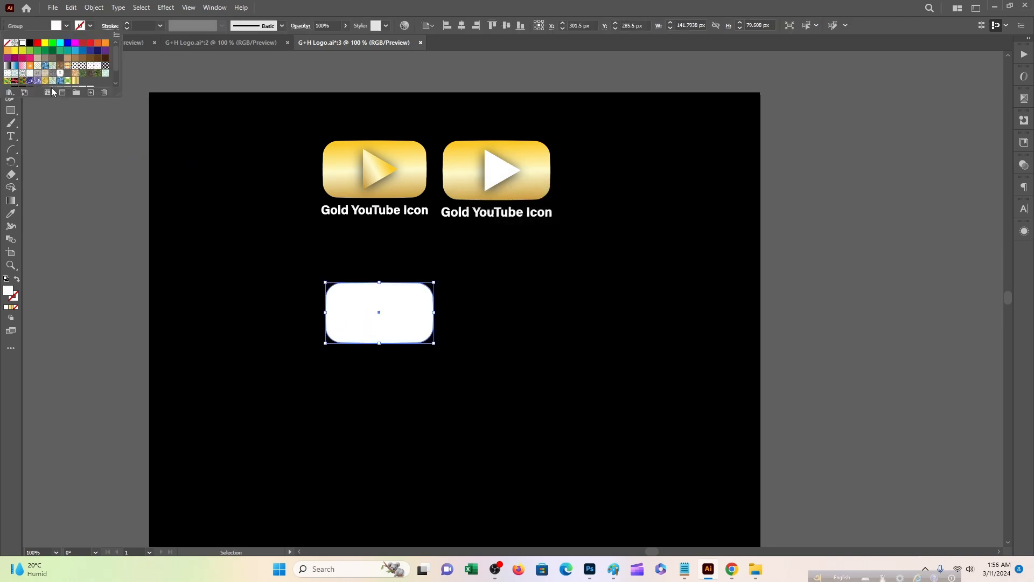
left_click(10, 92)
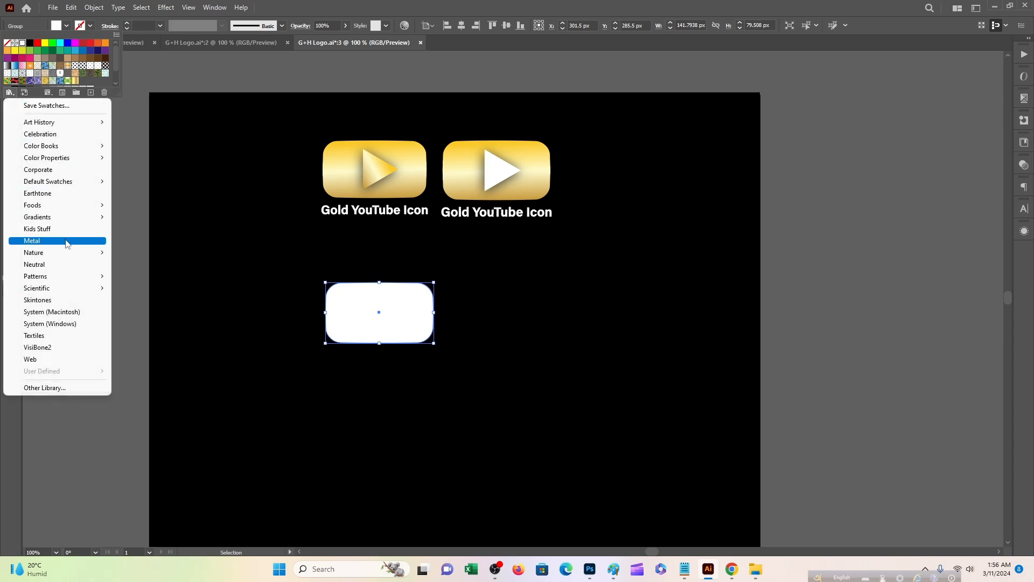
mouse_move(74, 218)
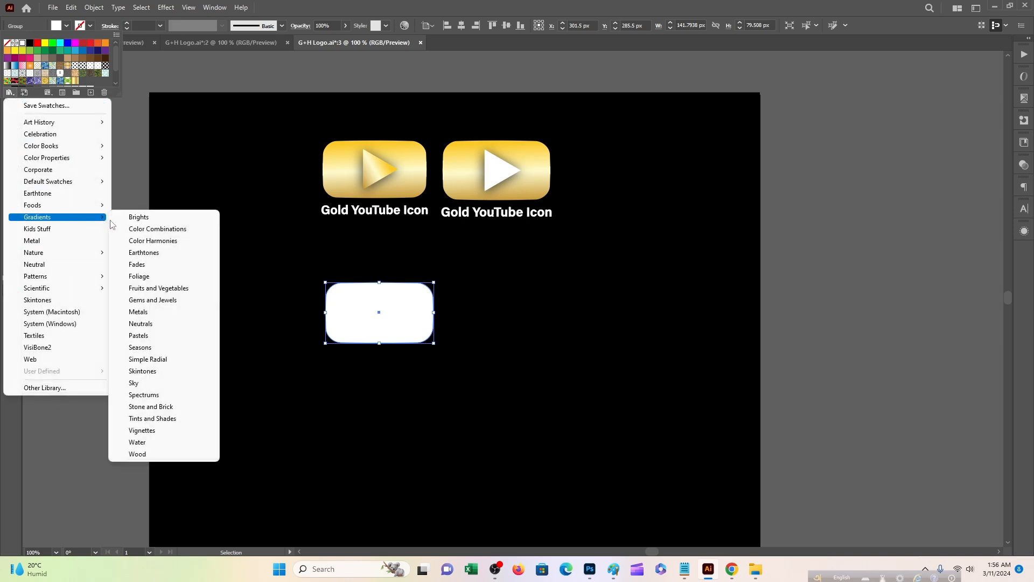
left_click(172, 312)
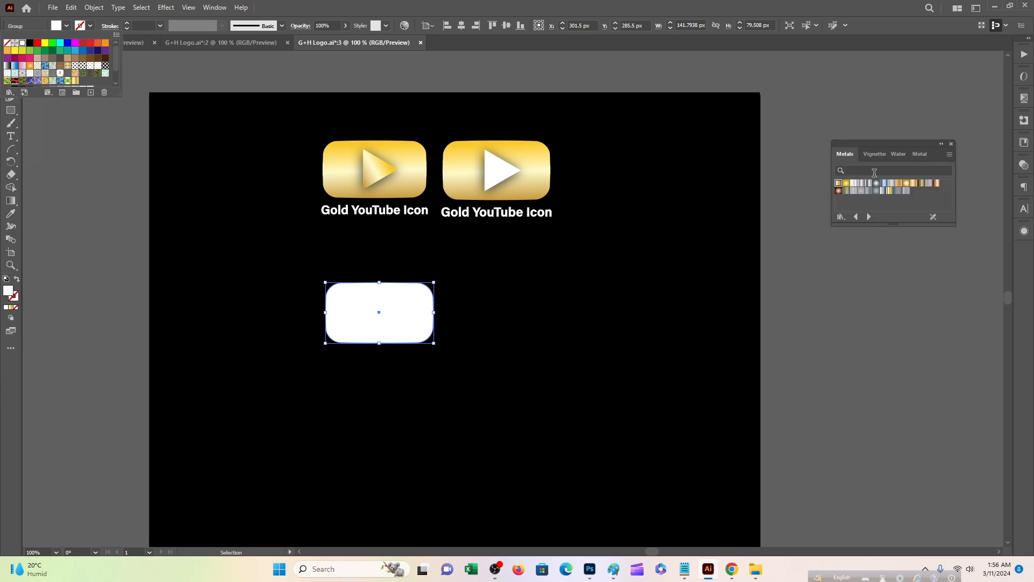
left_click(838, 186)
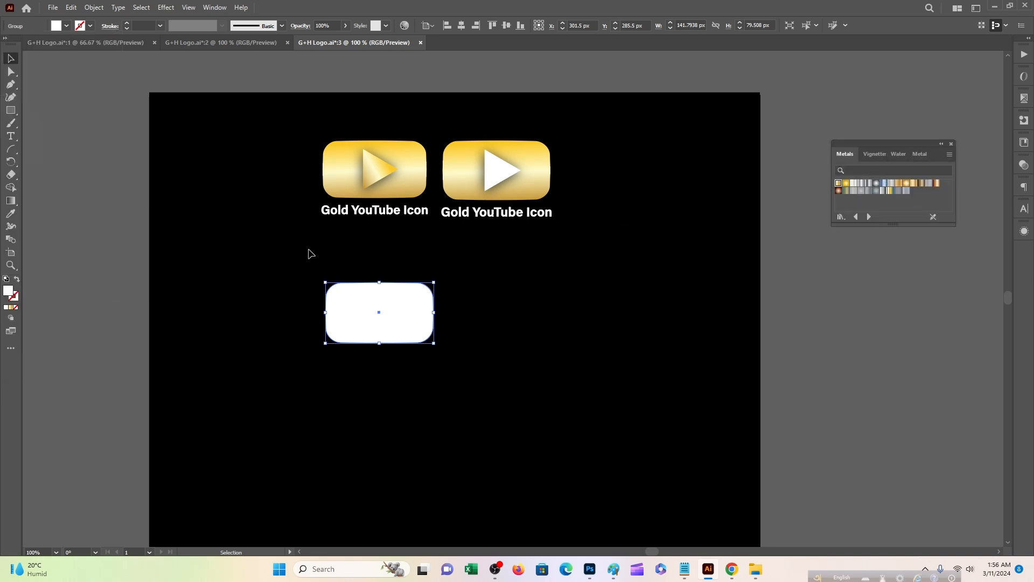
left_click_drag(392, 318, 437, 325)
left_click(838, 183)
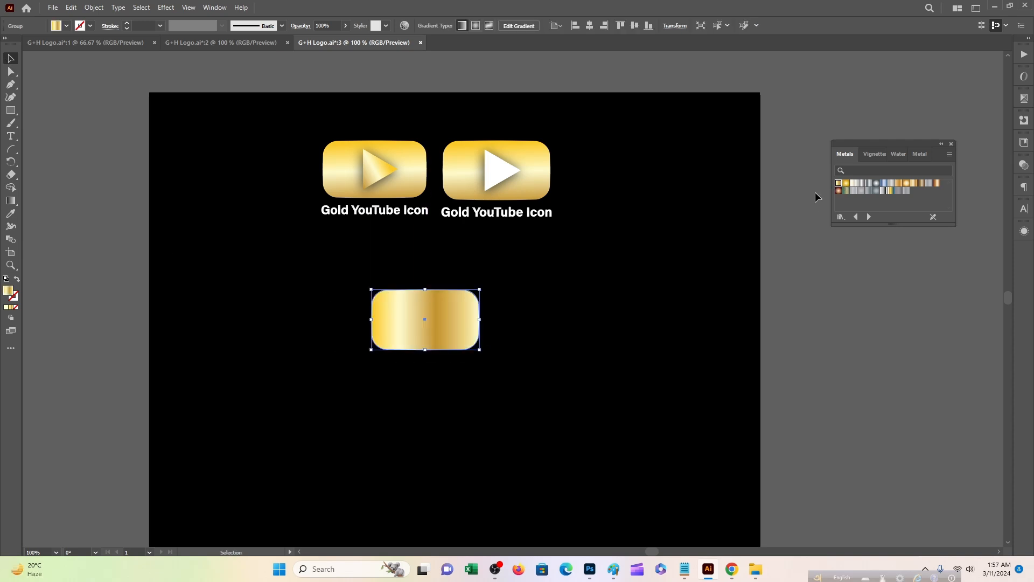
left_click(343, 339)
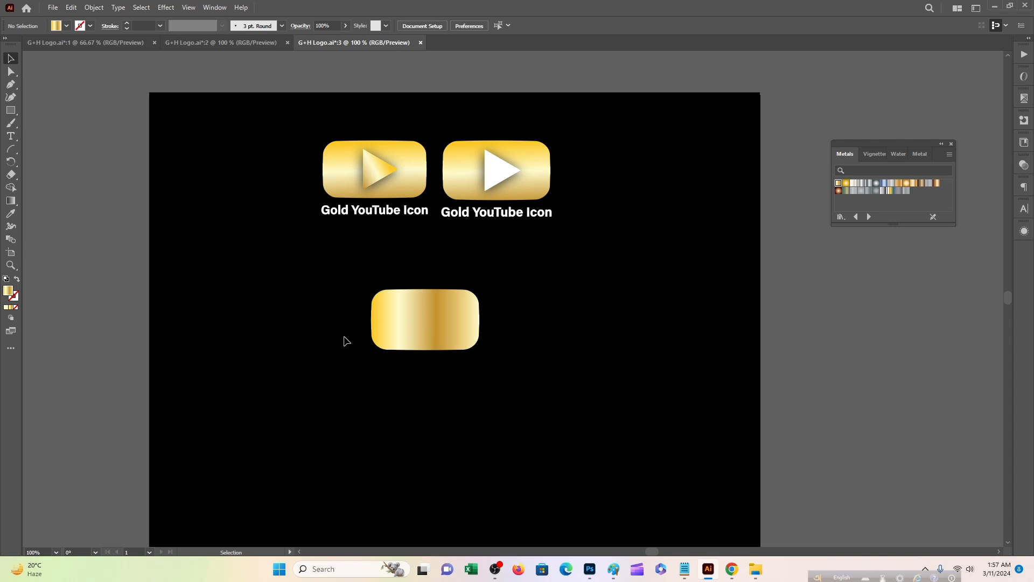
Enlarge the gold shape proportionally to about two and a half times its size and place it centrally beneath the two icons
left_click_drag(436, 334, 412, 390)
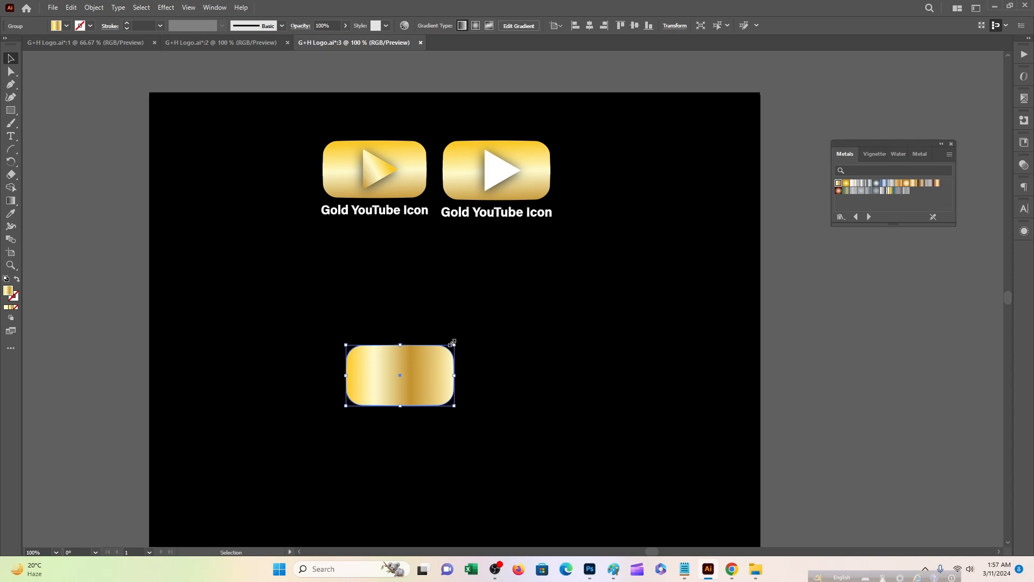
key("ctrl+equal")
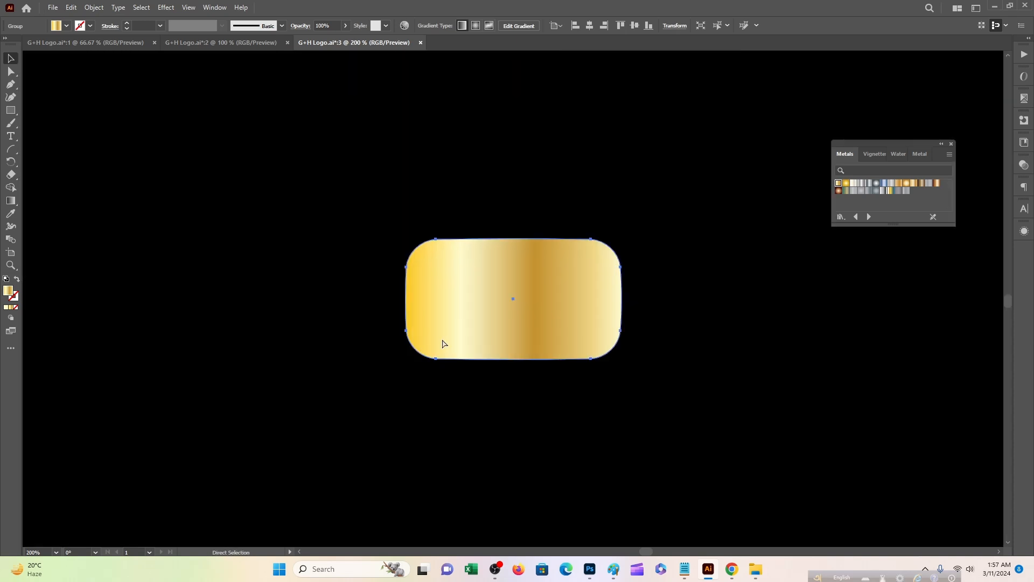
key("ctrl+minus")
key("ctrl+minus")
key("ctrl+minus")
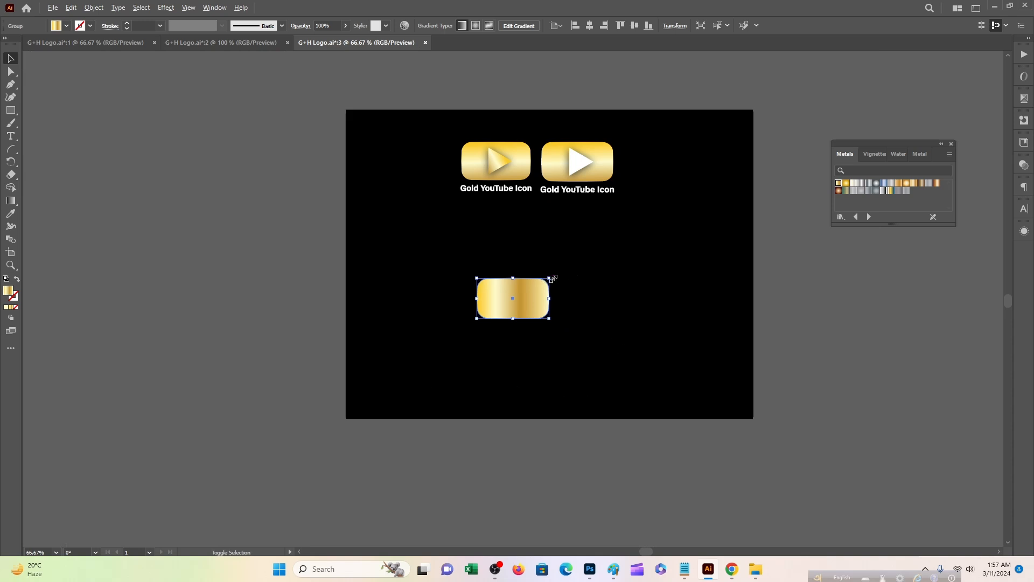
left_click_drag(552, 276, 610, 246)
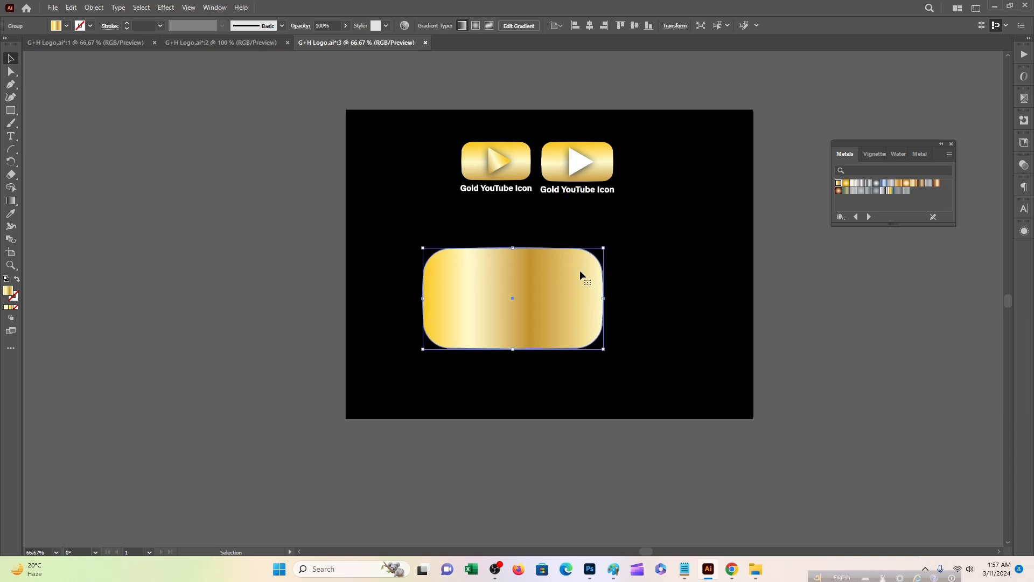
key("ctrl+1")
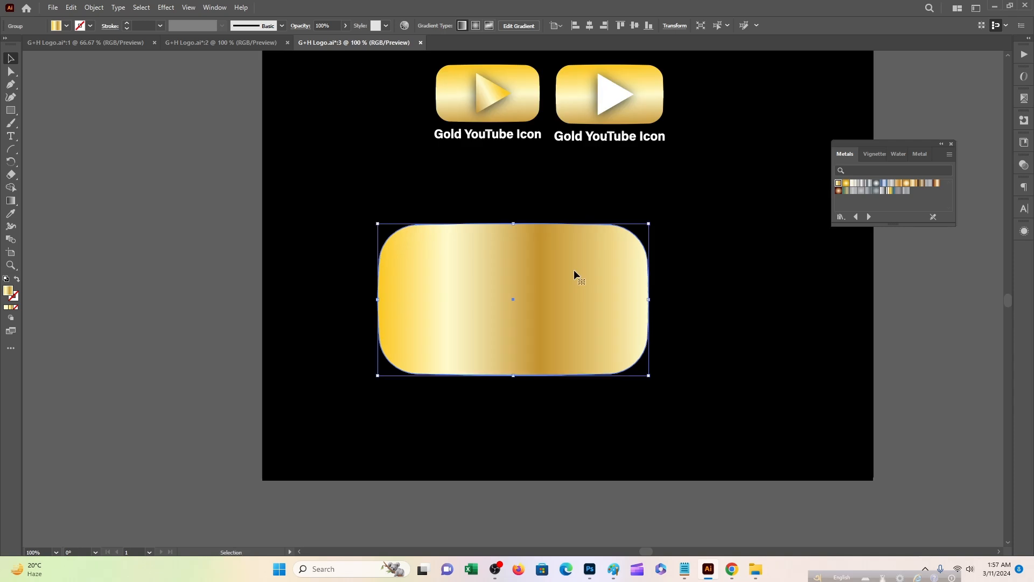
left_click_drag(693, 281, 595, 348)
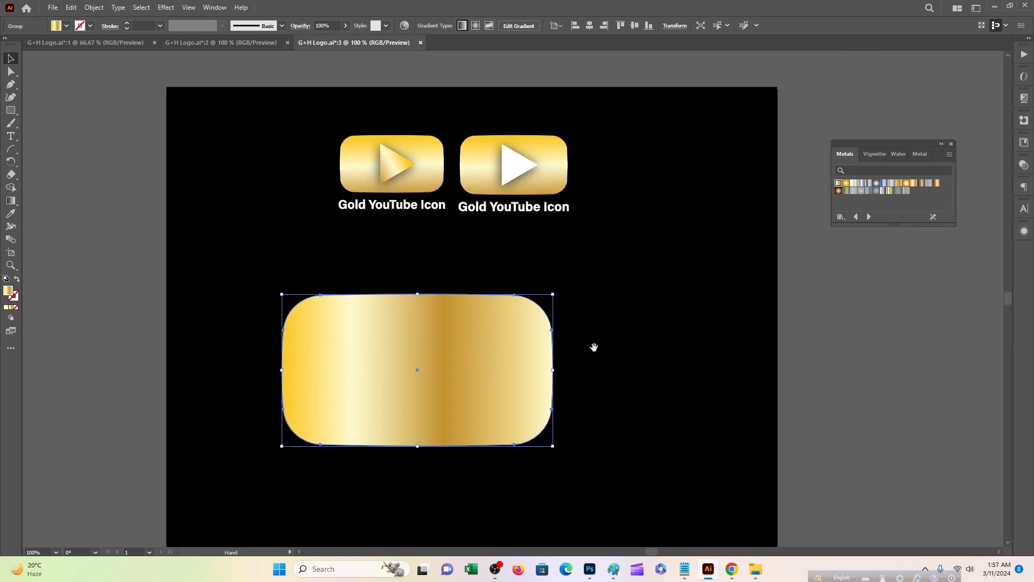
left_click_drag(539, 387, 569, 390)
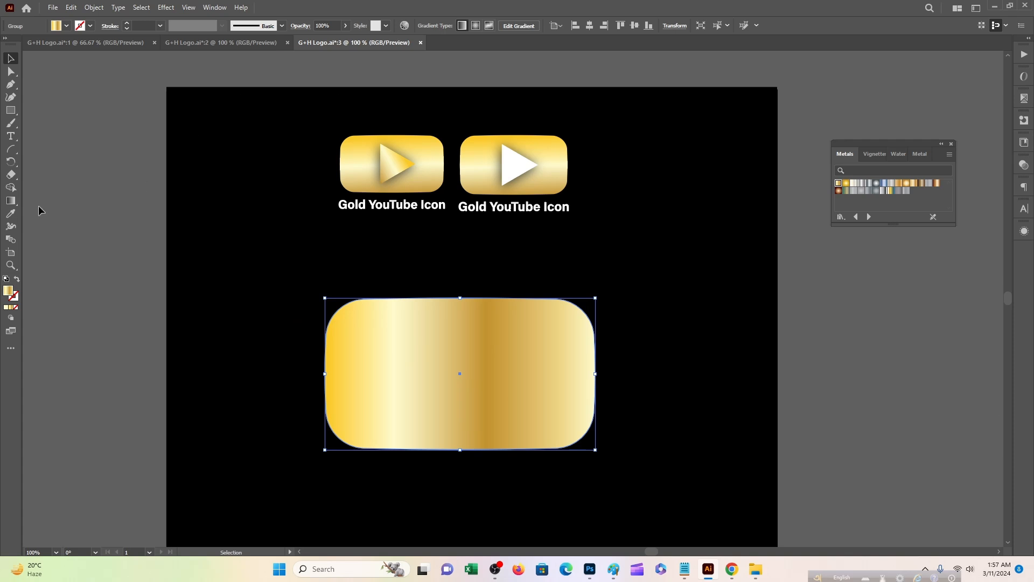
Redirect the shape's gradient vertically with the Gradient tool, placing bright gold at the upper edge and the dark gold stop near the lower edge
left_click(11, 200)
mouse_move(461, 329)
left_mouse_down()
mouse_move(480, 421)
mouse_move(438, 491)
mouse_move(463, 512)
mouse_move(455, 538)
left_mouse_up()
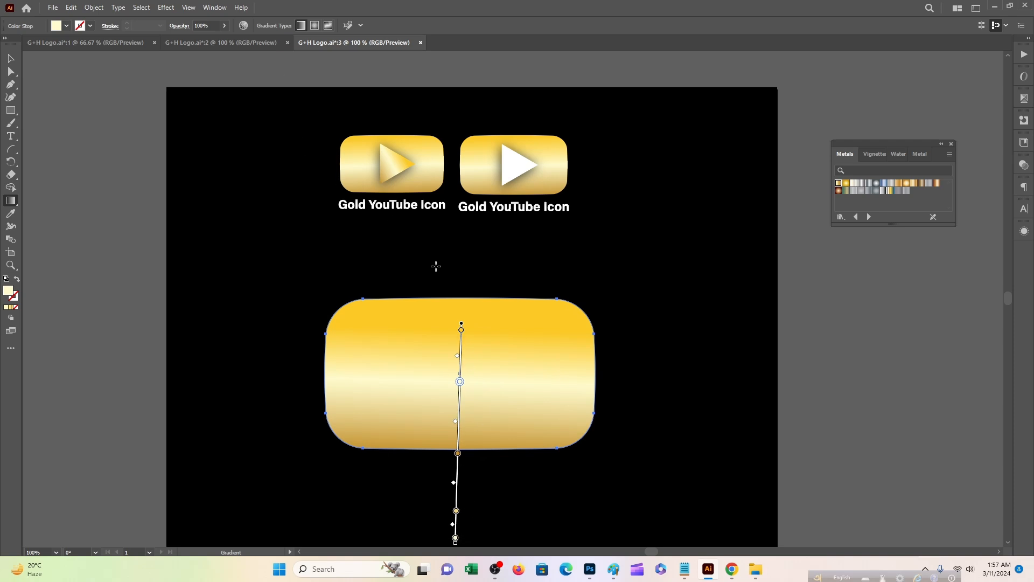
left_click_drag(461, 325, 462, 301)
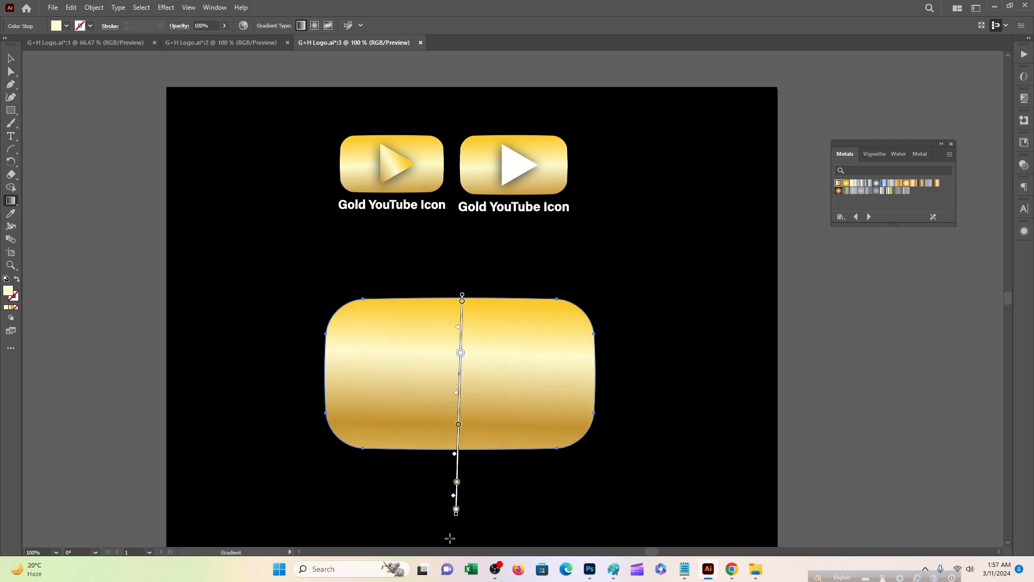
left_click(459, 512)
mouse_move(456, 514)
left_mouse_down()
mouse_move(476, 512)
mouse_move(457, 513)
left_mouse_up()
left_click(462, 296)
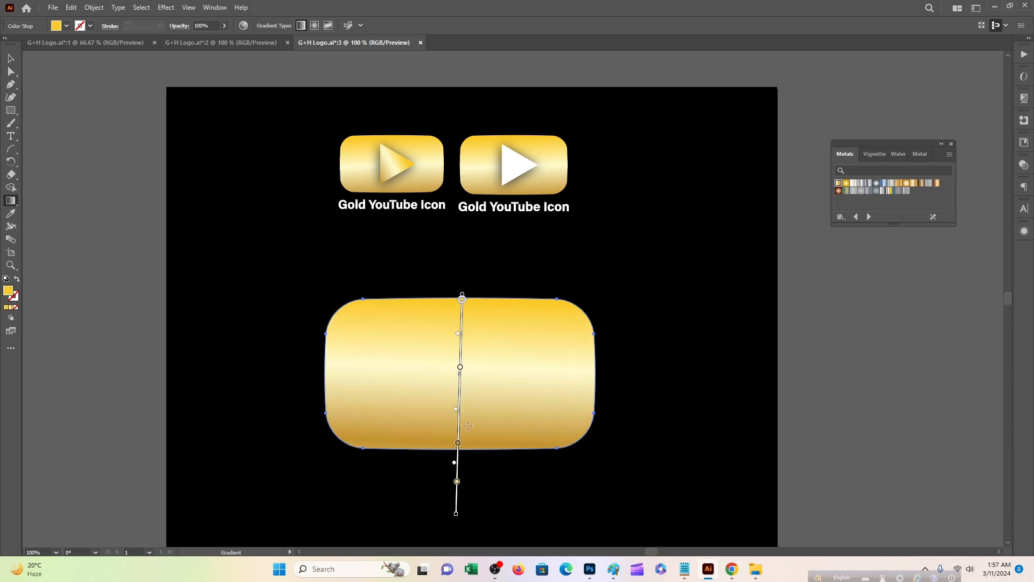
left_click_drag(459, 445, 459, 440)
left_click(458, 445)
left_click(11, 58)
left_click(146, 175)
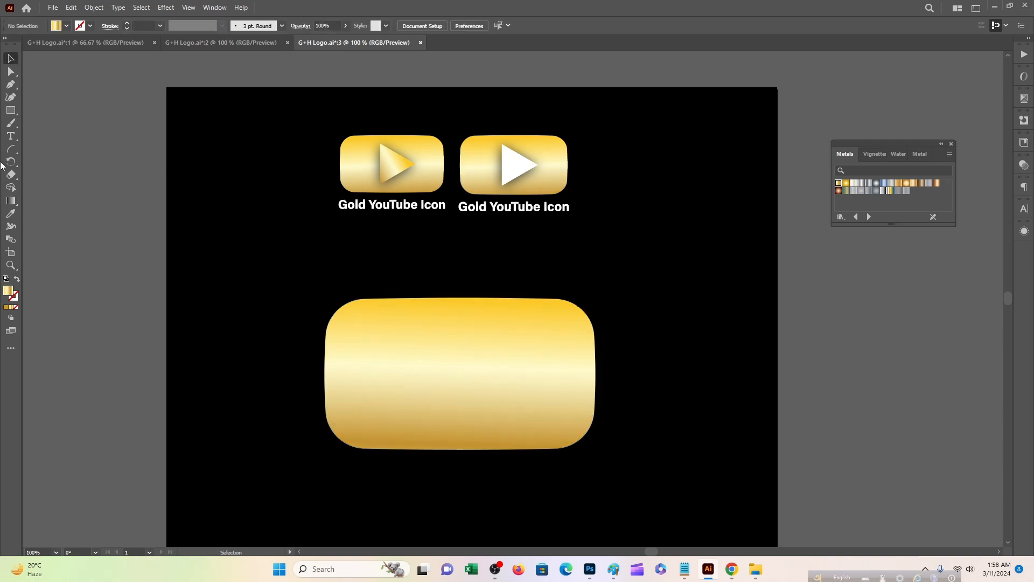
Create a three-sided polygon with a 28.9159 px radius on the large gold shape
left_click(13, 115)
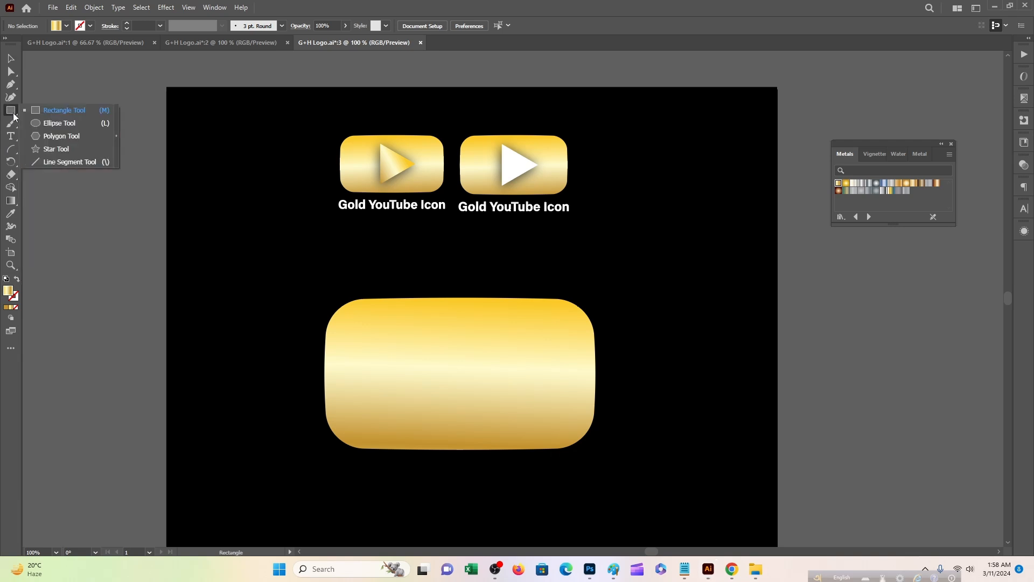
left_click(60, 136)
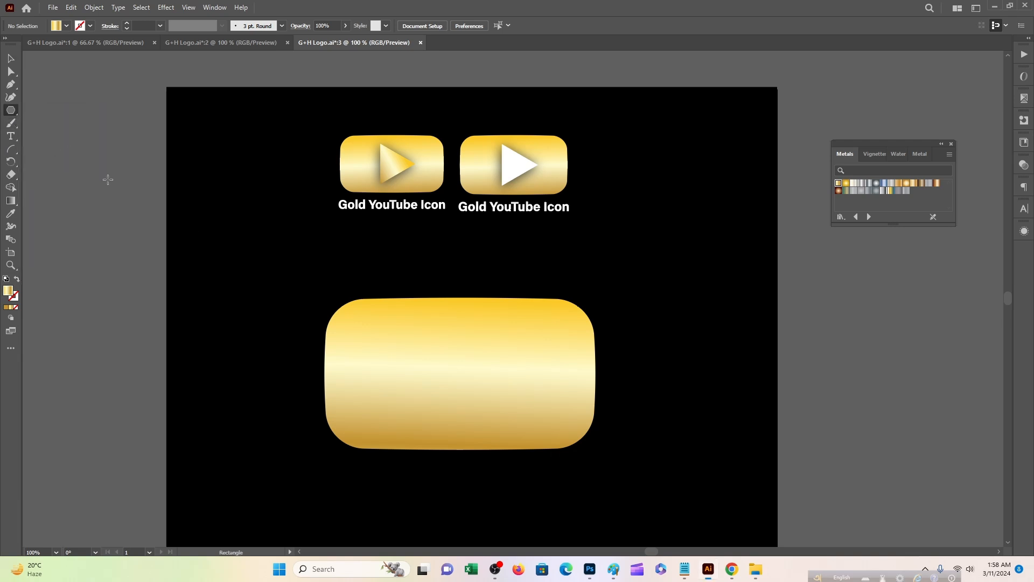
left_click(438, 359)
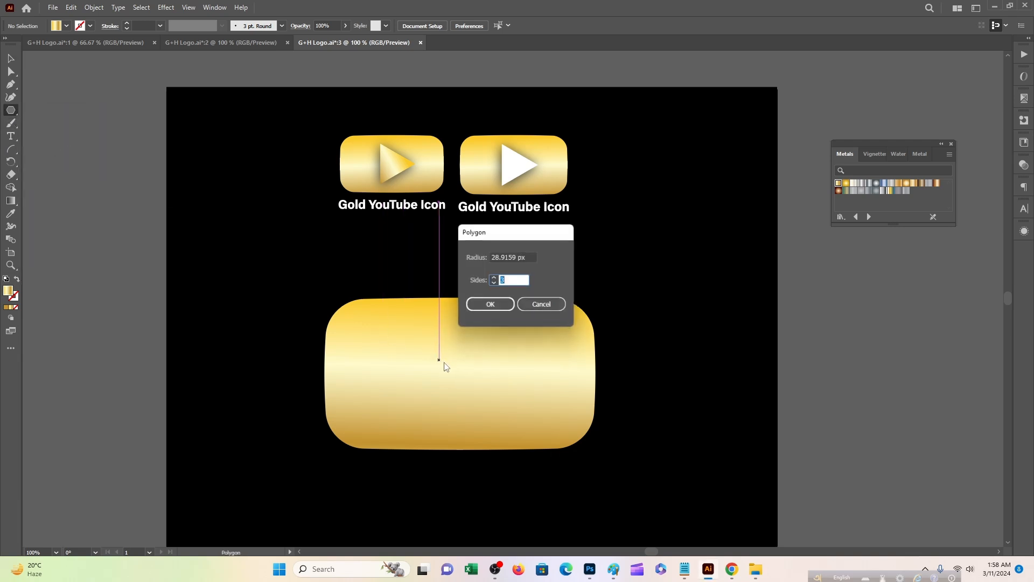
left_click(490, 305)
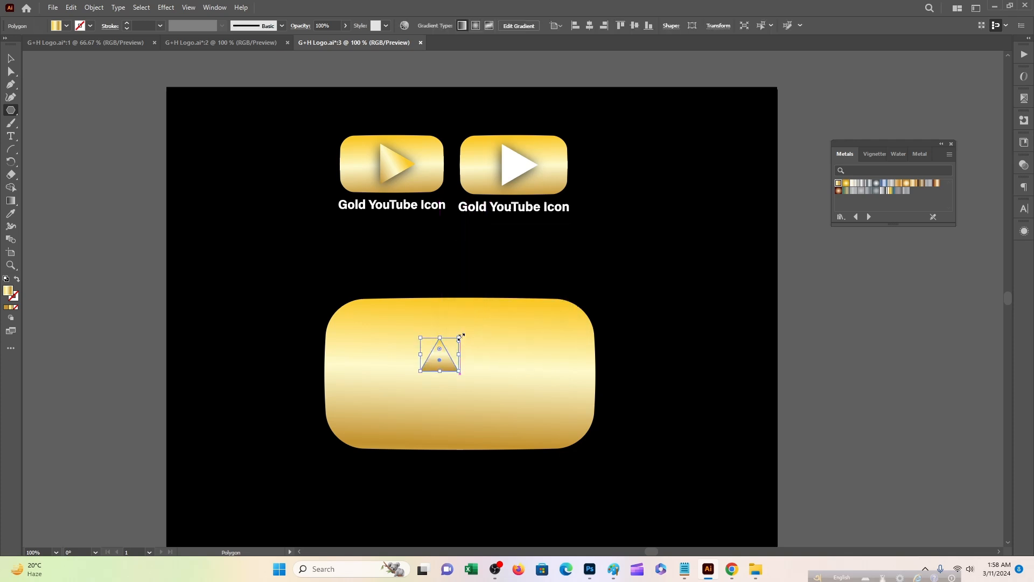
Rotate the triangle to point right and enlarge it near the centre of the gold shape as a play symbol
left_click_drag(473, 341, 468, 386)
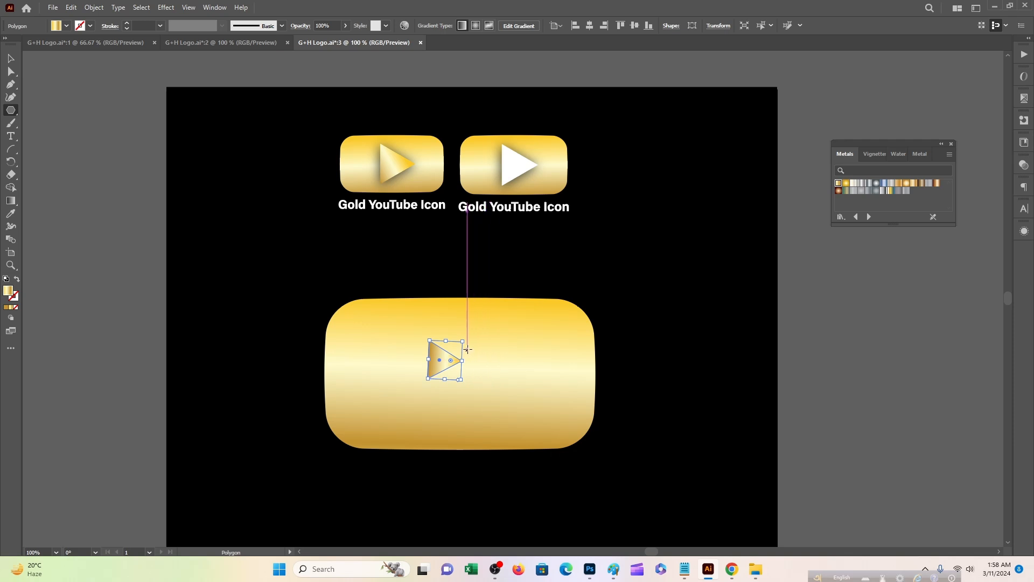
left_click_drag(467, 336, 494, 310)
left_click_drag(441, 361, 467, 372)
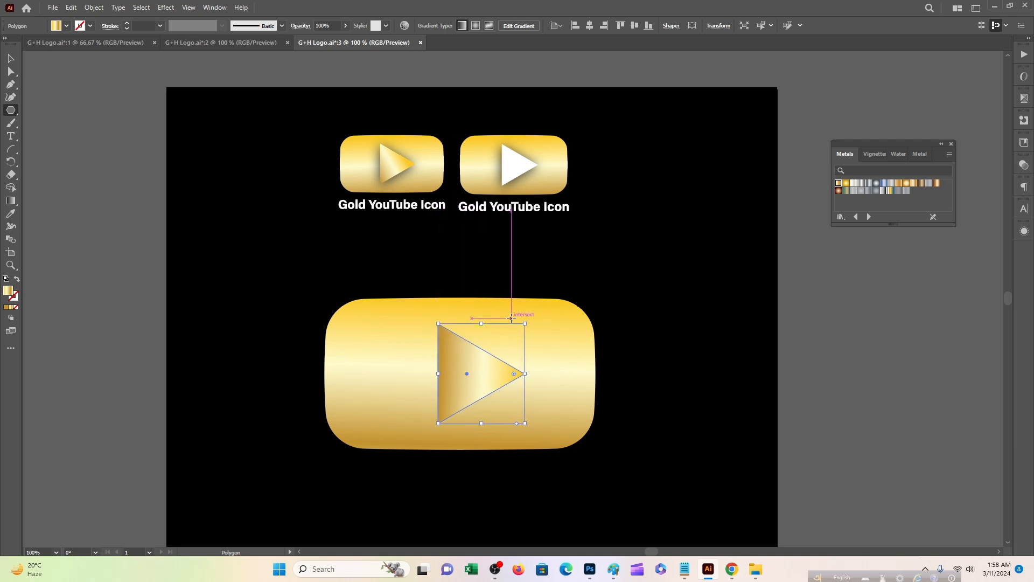
Enlarge the triangle slightly and centre it on the large gold shape, aligning the vertical centres of both objects
left_click_drag(527, 321, 534, 316)
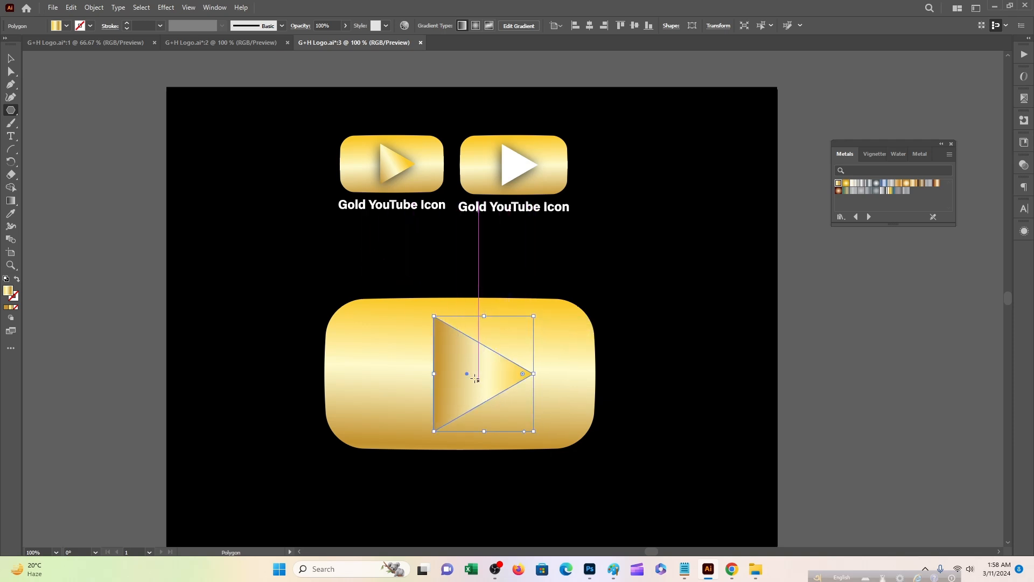
left_click_drag(466, 373, 460, 373)
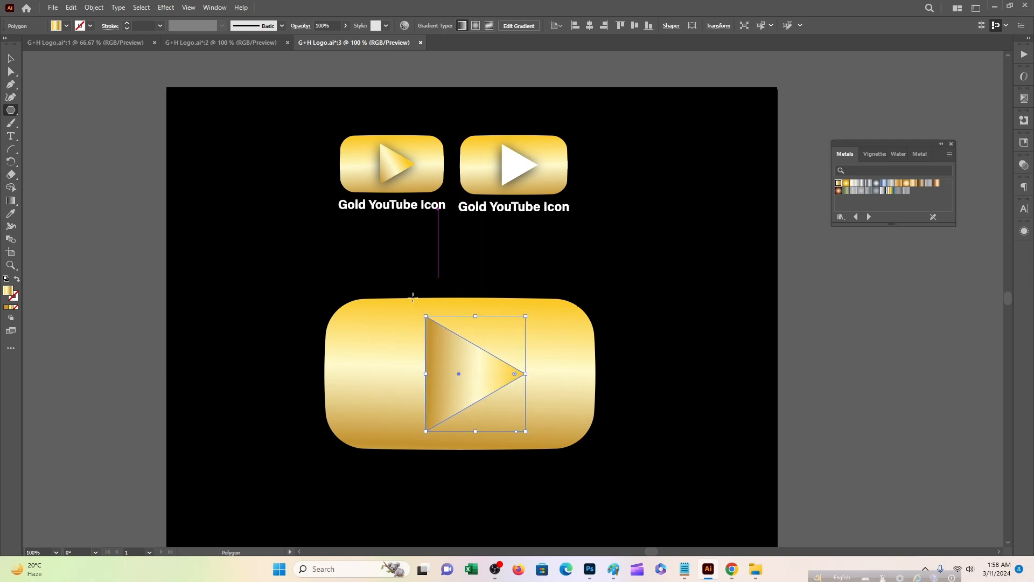
left_click(12, 61)
left_click_drag(345, 266, 511, 418)
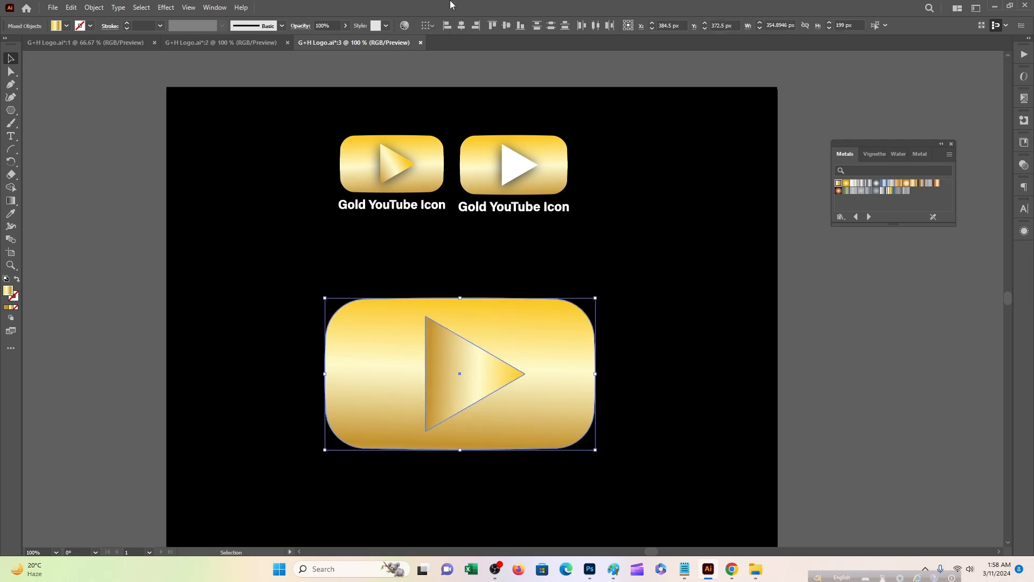
left_click(503, 26)
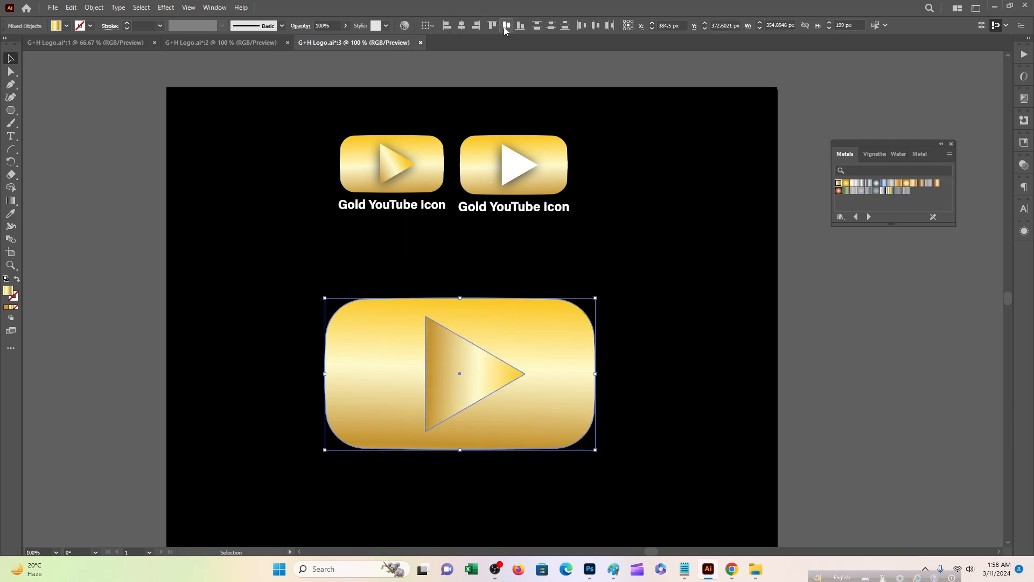
left_click(649, 352)
Redirect the triangle's gold gradient diagonally with the Gradient tool, from bright gold at the upper right to dark gold at the lower left
left_click(460, 377)
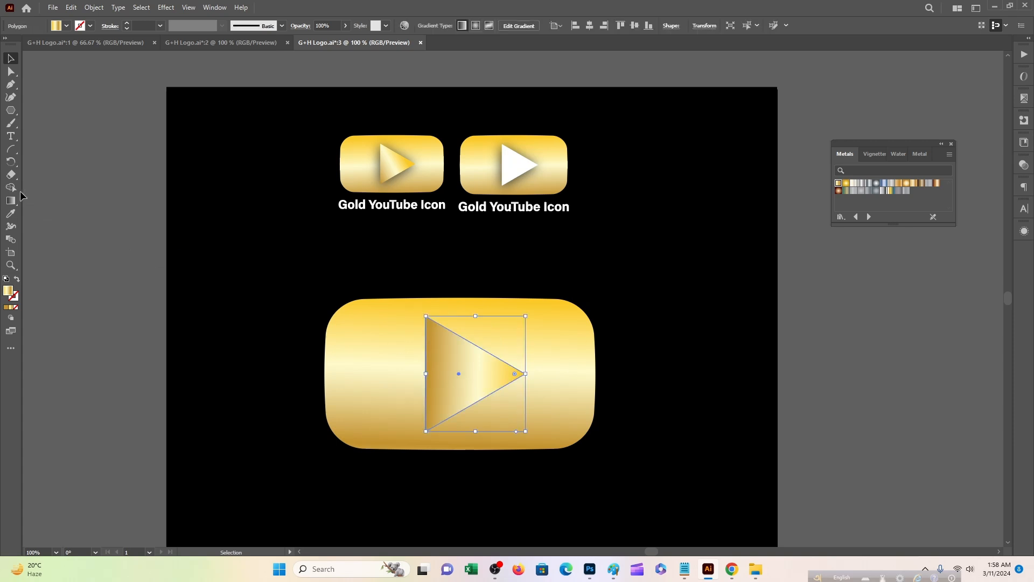
left_click(10, 201)
left_click_drag(492, 333, 411, 436)
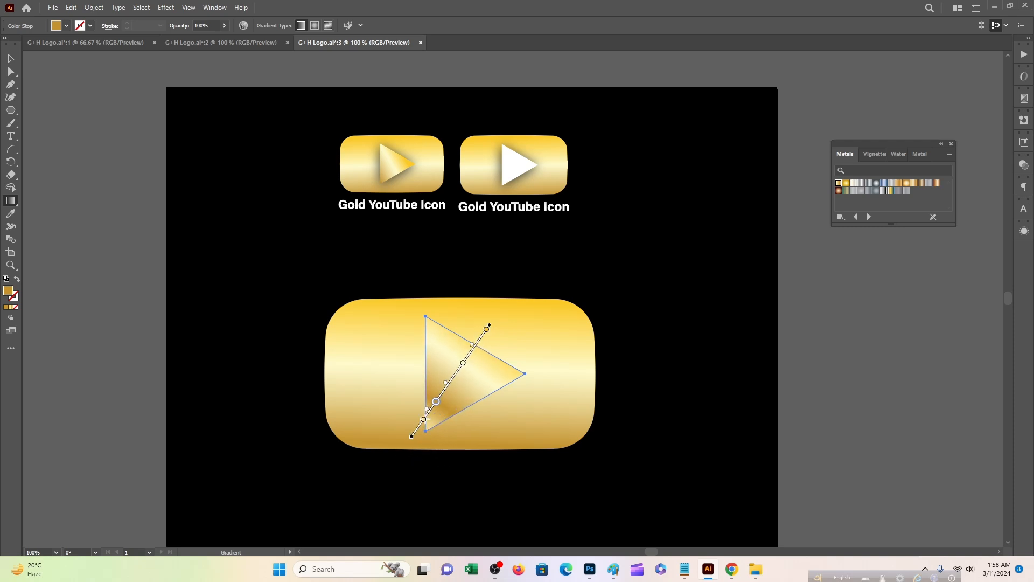
left_click_drag(416, 365, 560, 381)
mouse_move(508, 341)
left_mouse_down()
mouse_move(463, 444)
mouse_move(406, 448)
left_mouse_up()
left_click(11, 58)
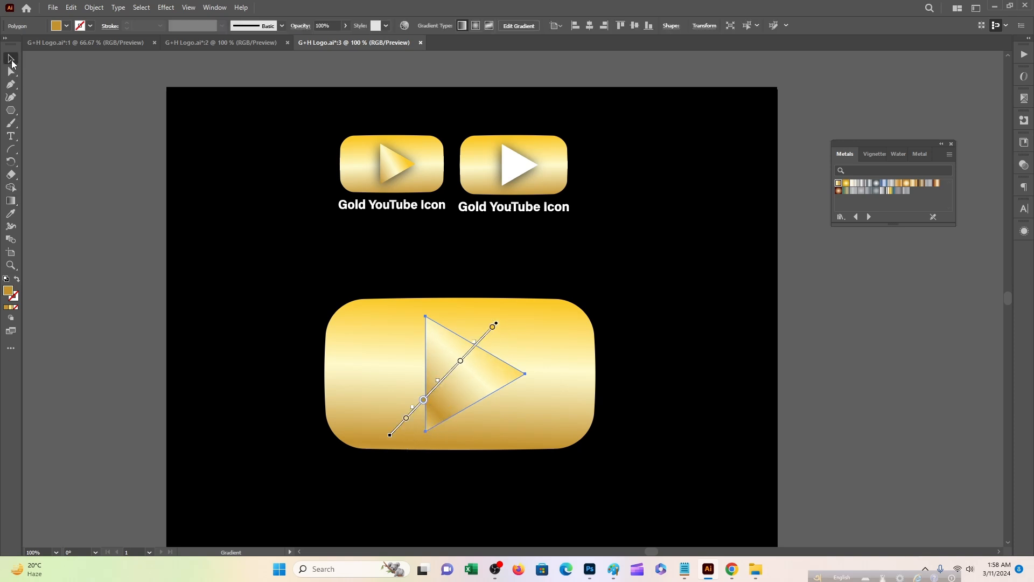
left_click(150, 205)
Group the large gold shape and its play triangle
scroll(252, 267, "down", 1)
left_click_drag(392, 243, 521, 422)
right_click(504, 342)
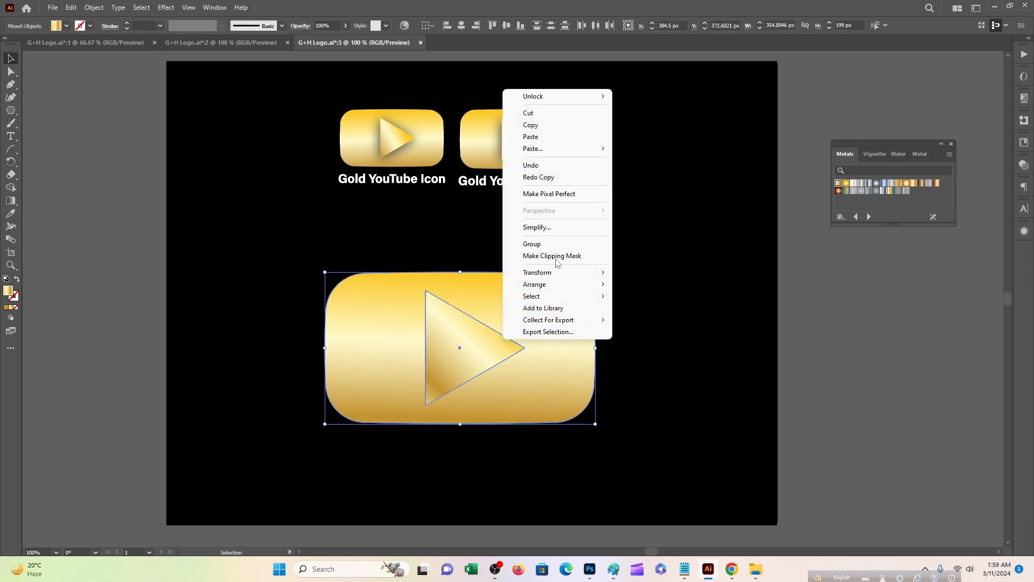
left_click(540, 242)
Scale the grouped icon proportionally to about 173 × 97 px and duplicate it to form a row of three icons
scroll(549, 301, "up", 1)
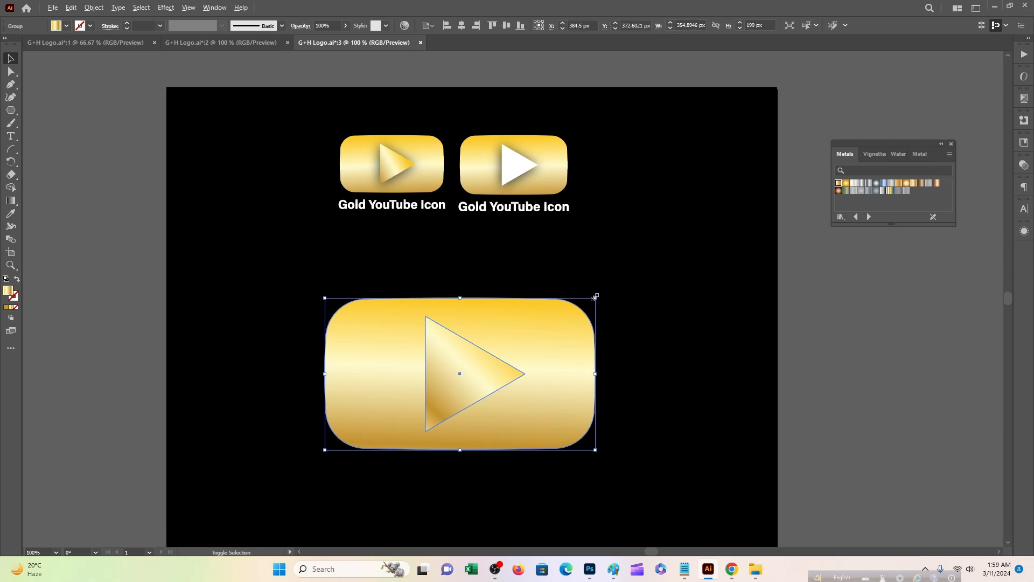
left_click_drag(595, 298, 545, 338)
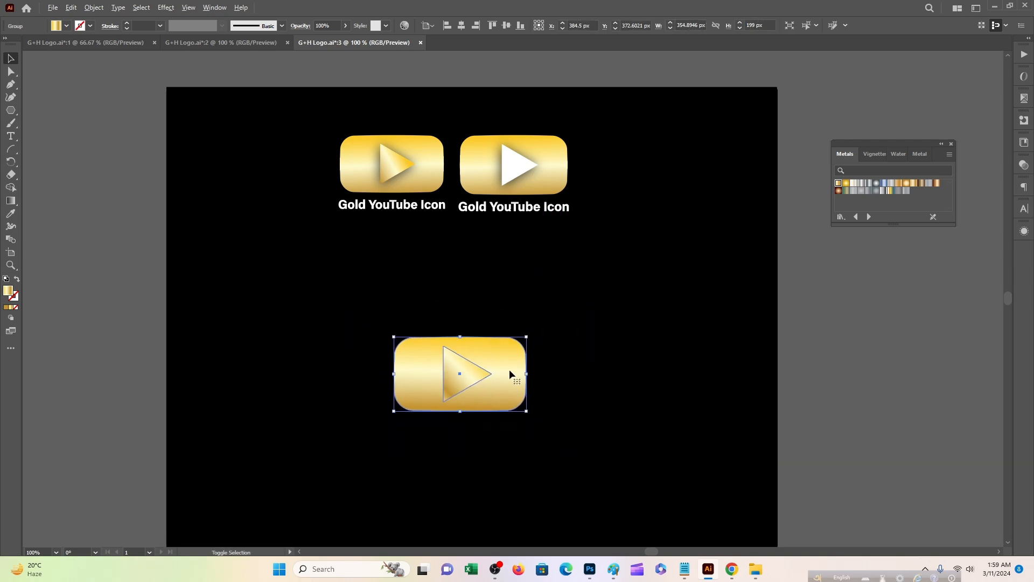
left_click_drag(489, 373, 587, 366)
left_click(706, 369)
Select the leftmost of the three lower gold icons and magnify the view of it to 300%
scroll(708, 370, "up", 2)
left_click_drag(708, 370, 773, 335)
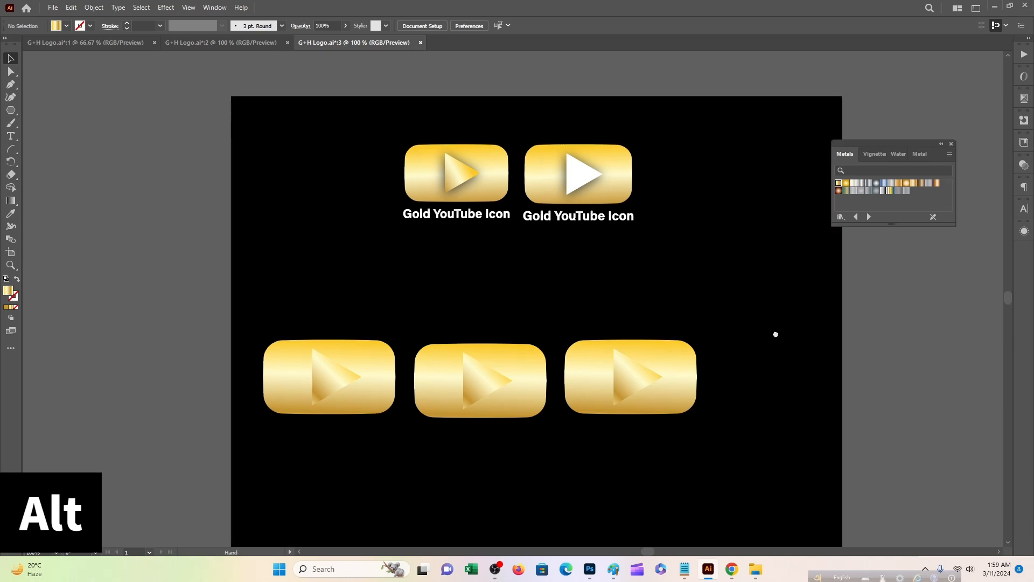
left_click(338, 340)
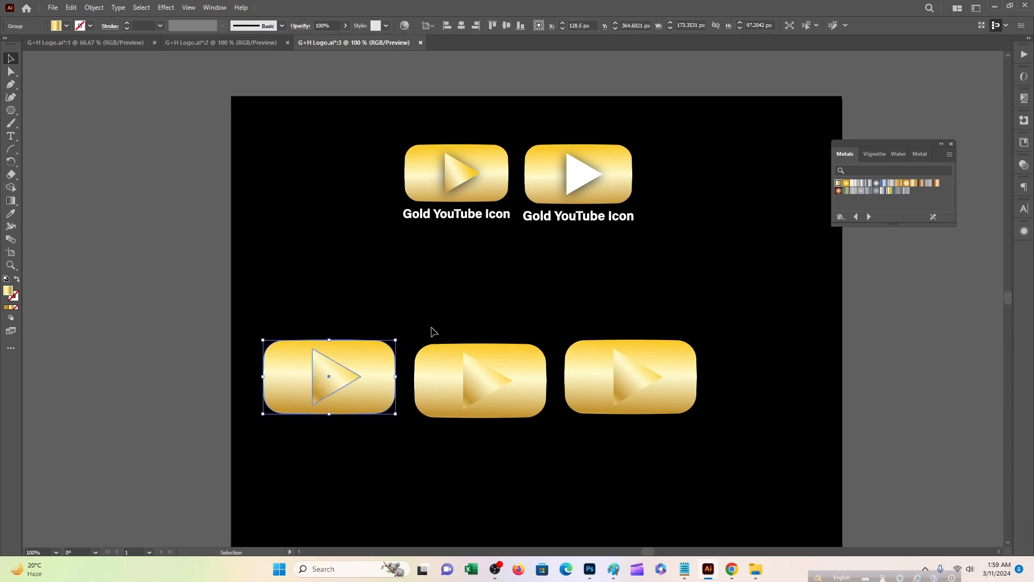
key("a")
key("ctrl+equal")
key("ctrl+equal")
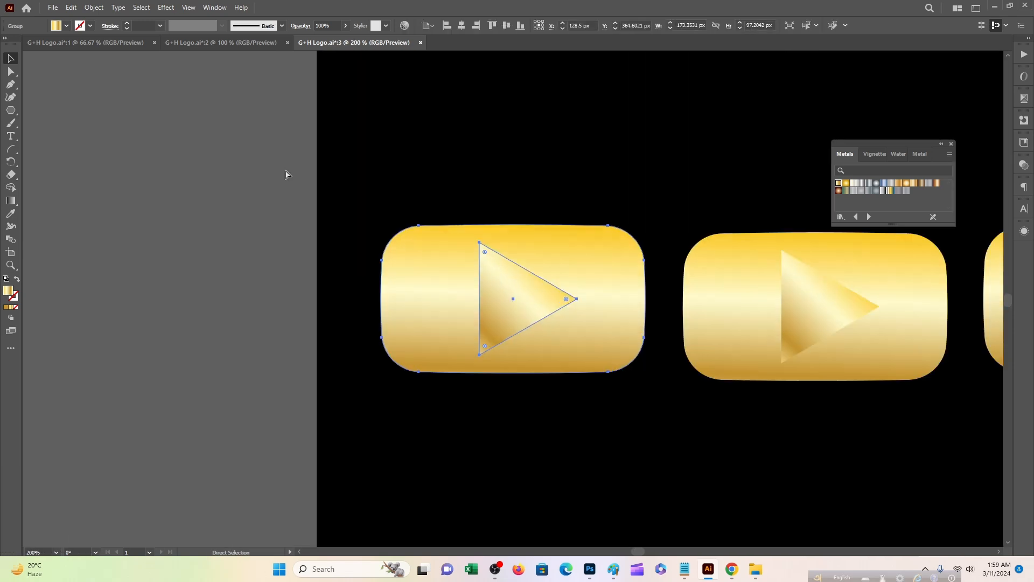
key("ctrl+equal")
key("v")
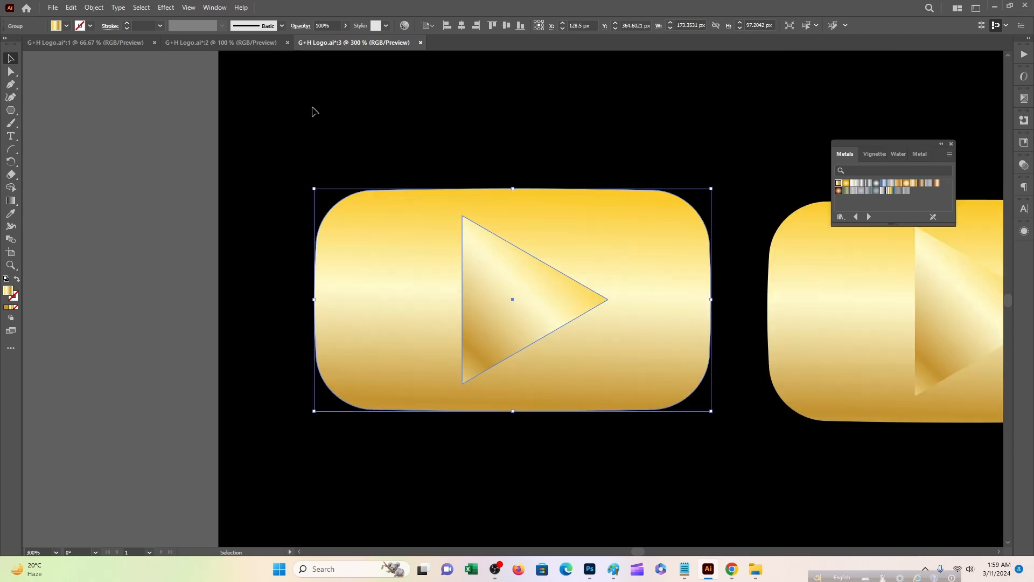
left_click_drag(738, 444, 658, 480)
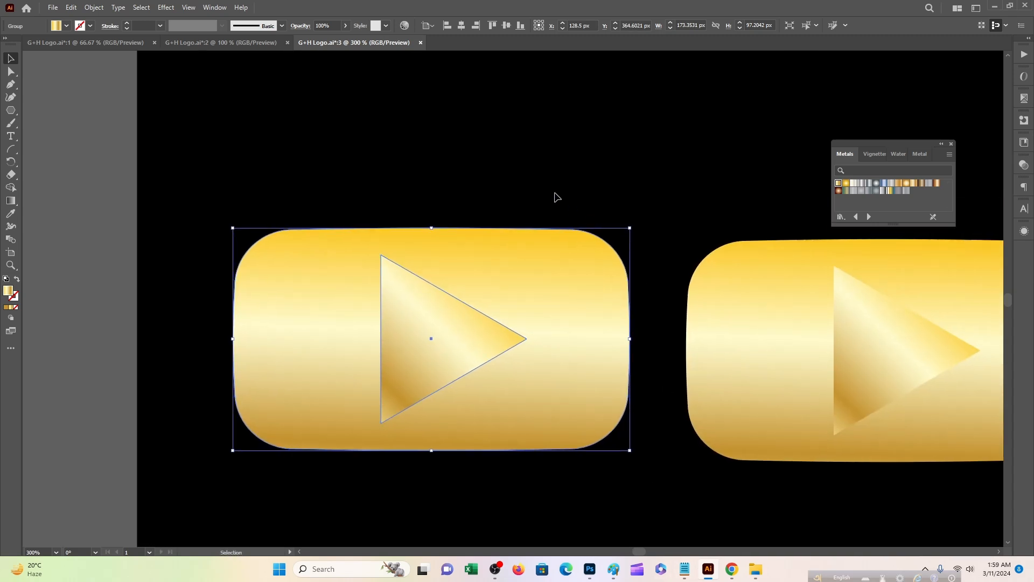